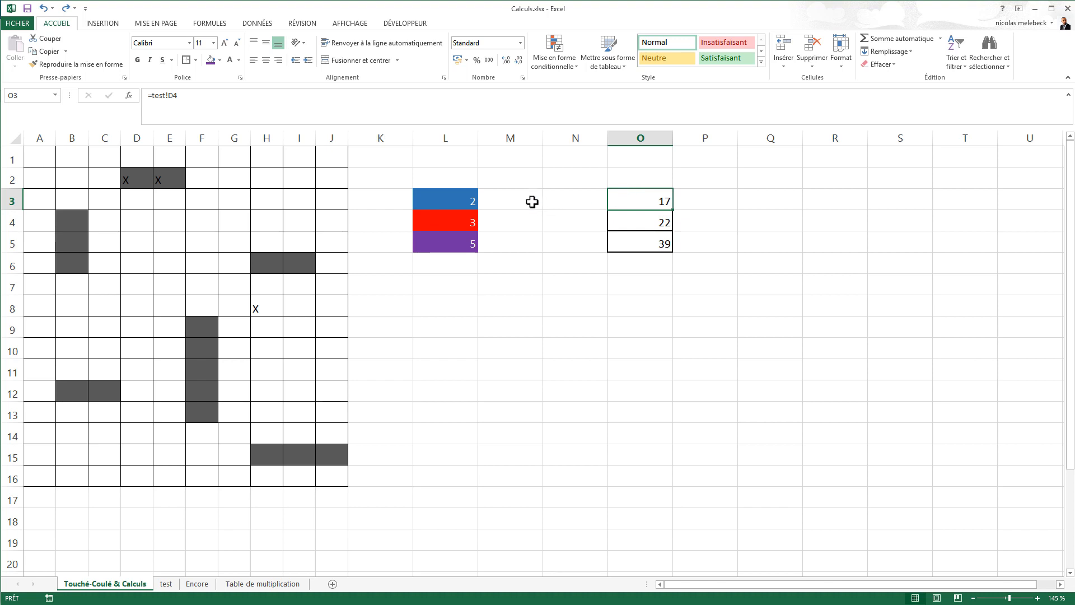
On the Table de multiplication sheet, extend the 1, 2 series from A1:A2 down to A20.
{"action": "left_click", "coordinate": [247, 584]}
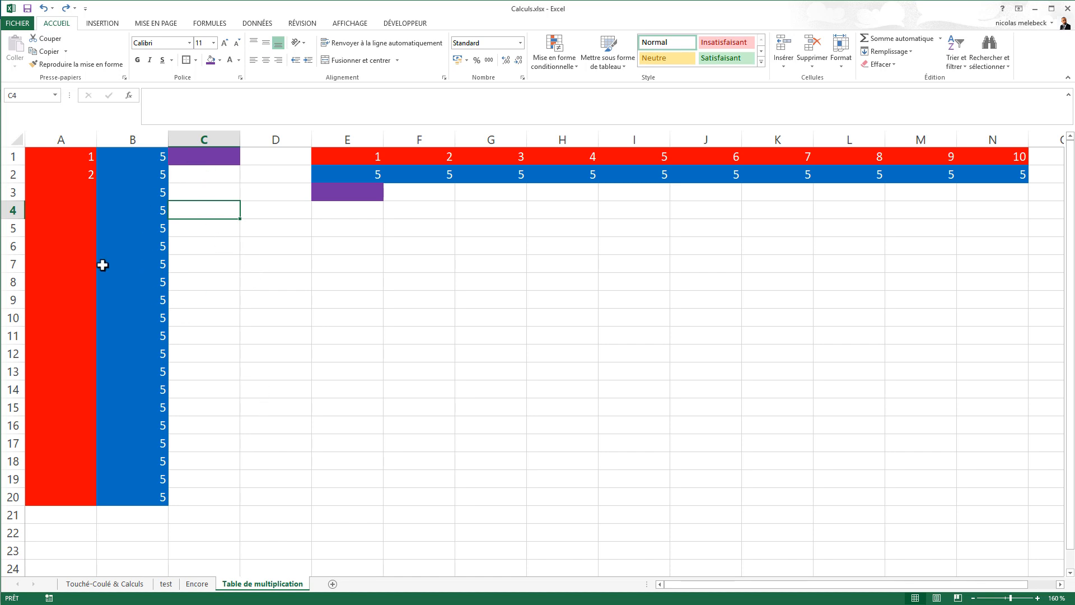
{"action": "mouse_move", "coordinate": [67, 156]}
{"action": "left_mouse_down"}
{"action": "mouse_move", "coordinate": [62, 171]}
{"action": "mouse_move", "coordinate": [75, 176]}
{"action": "left_mouse_up"}
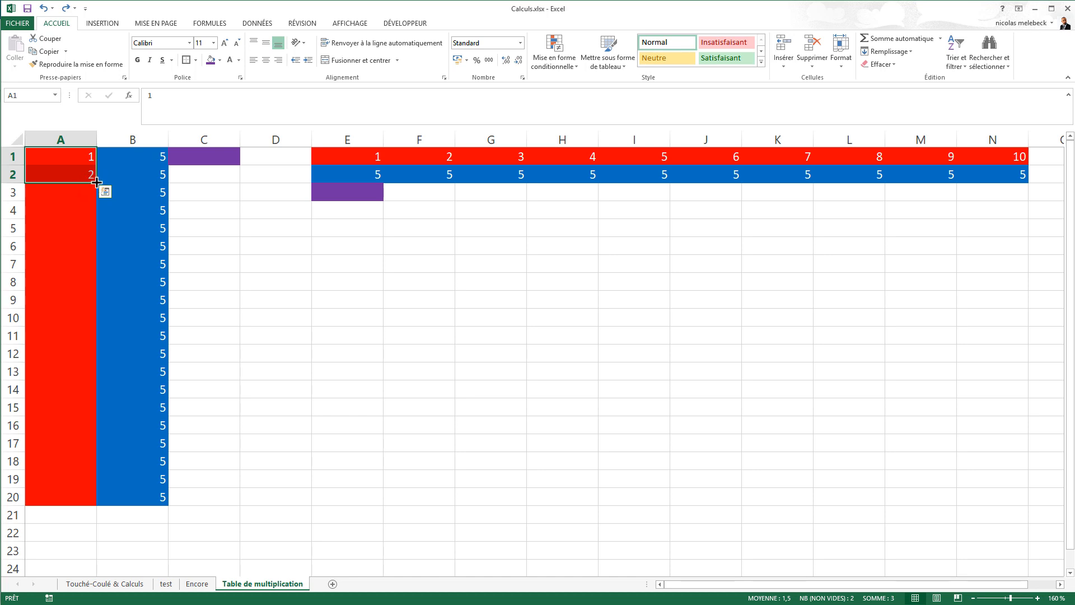
{"action": "left_click_drag", "start_coordinate": [97, 183], "coordinate": [99, 500]}
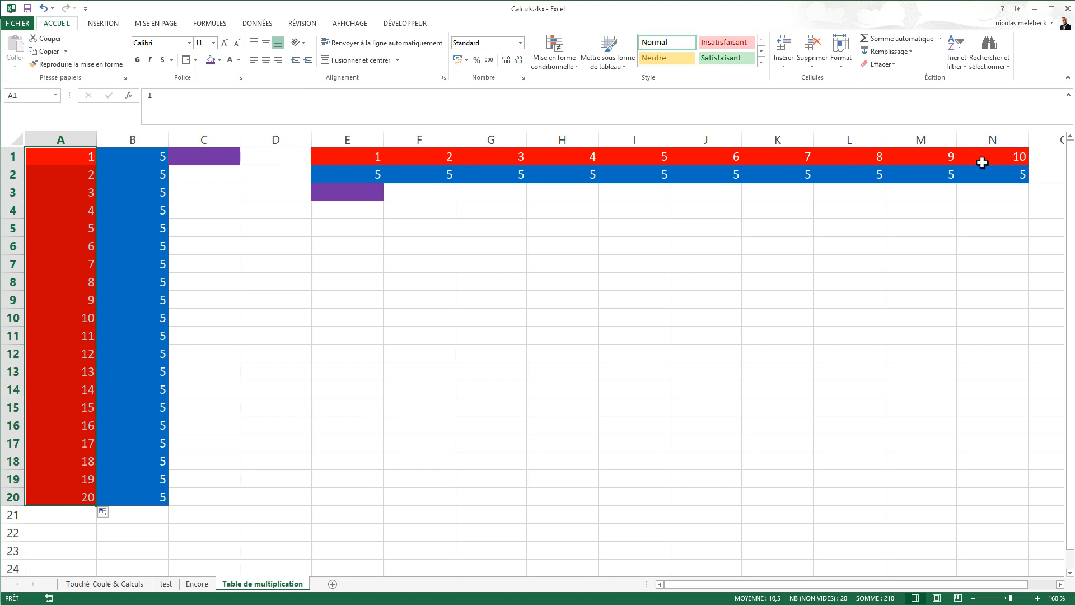
Enter the formula =A1*B1 in cell C1.
{"action": "left_click", "coordinate": [208, 157]}
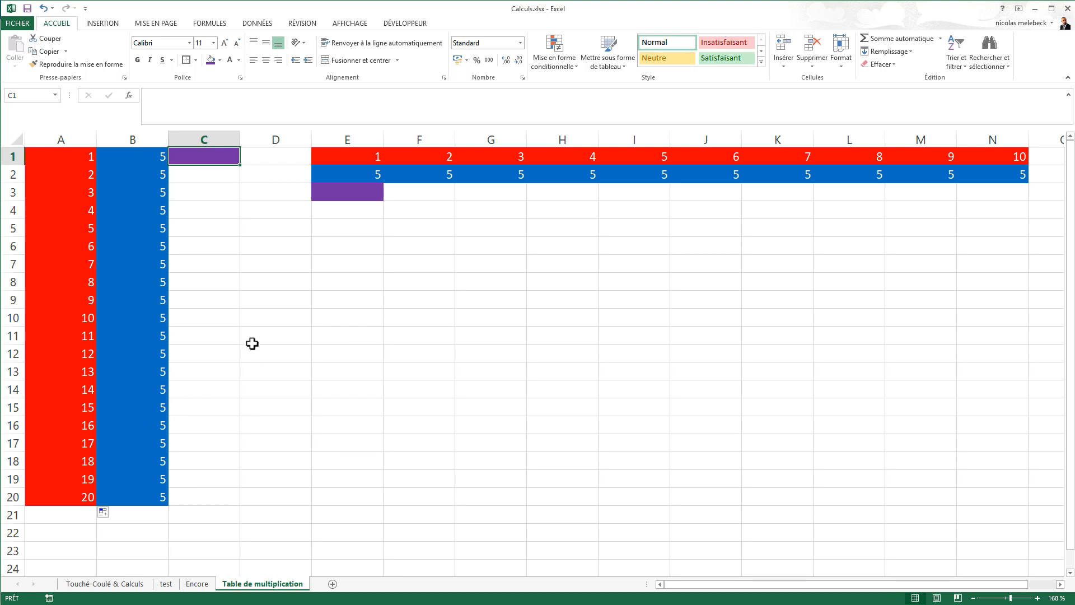
{"action": "type", "text": "="}
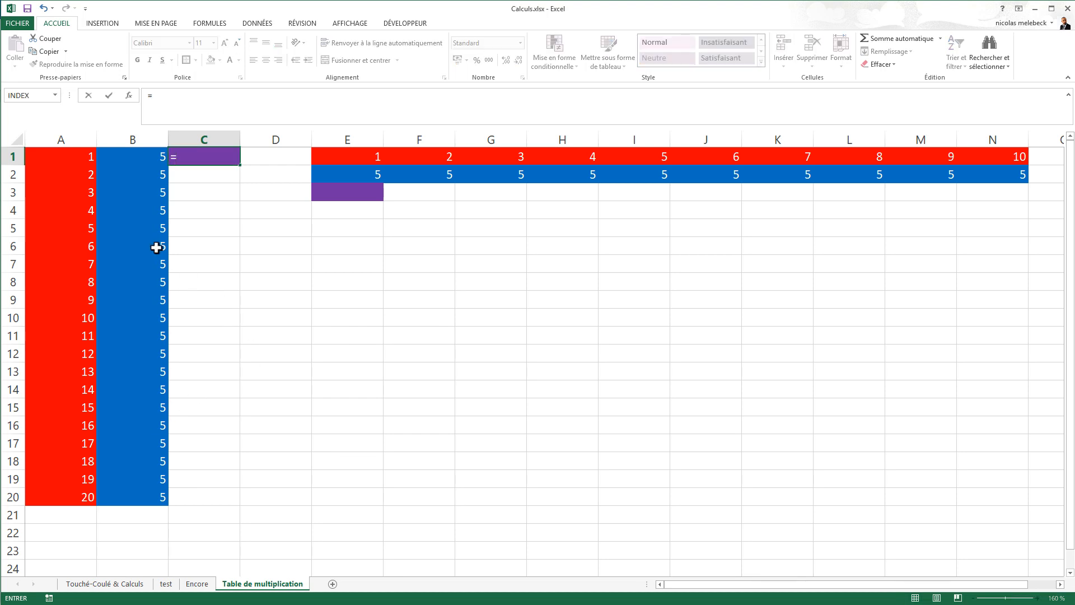
{"action": "left_click", "coordinate": [55, 155]}
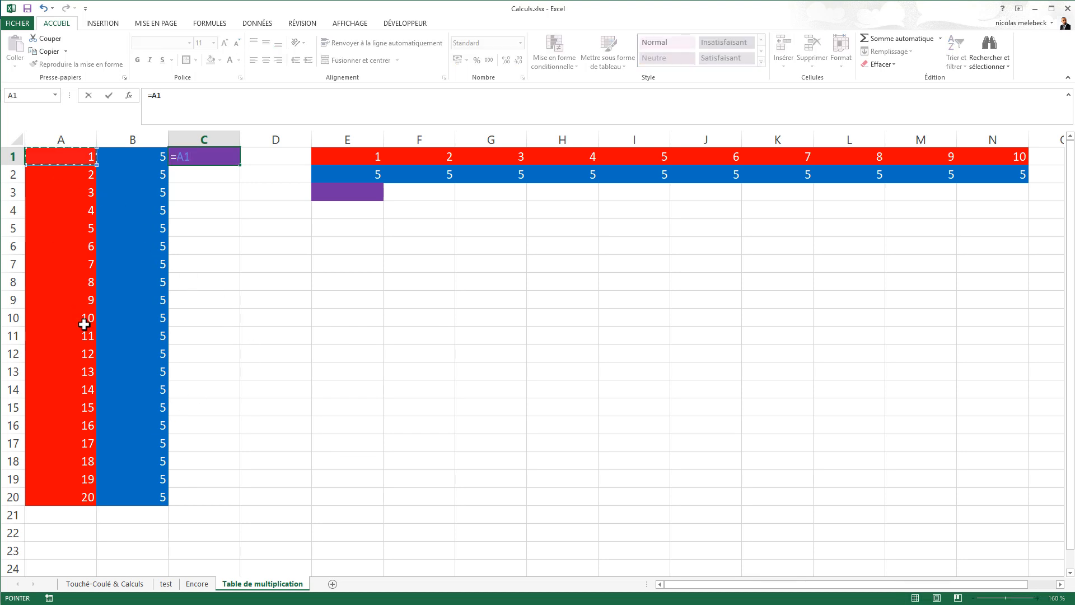
{"action": "type", "text": "*"}
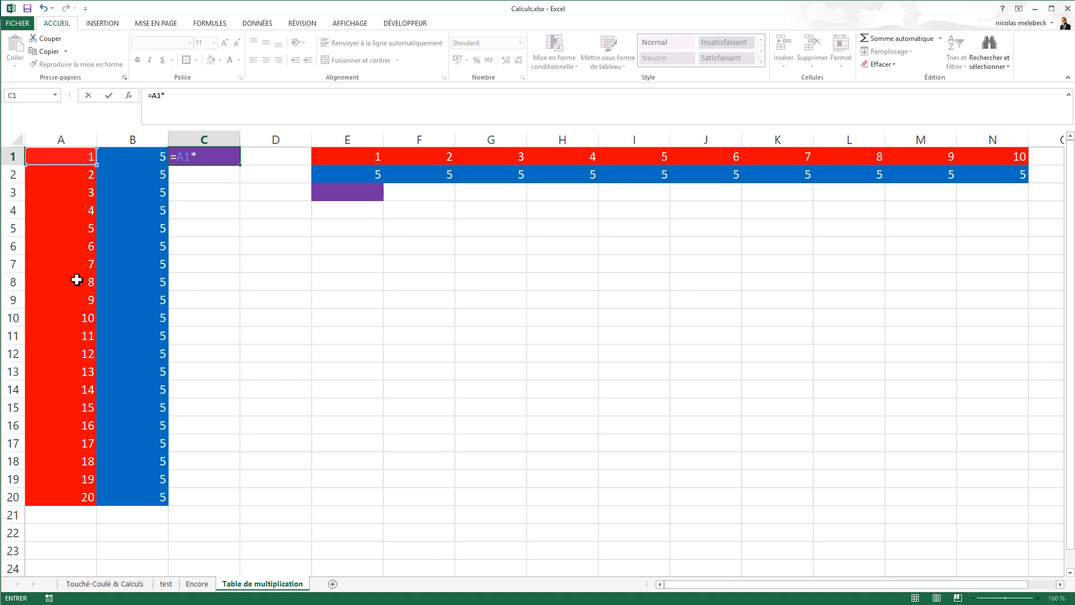
{"action": "left_click", "coordinate": [137, 153]}
{"action": "key", "text": "Return"}
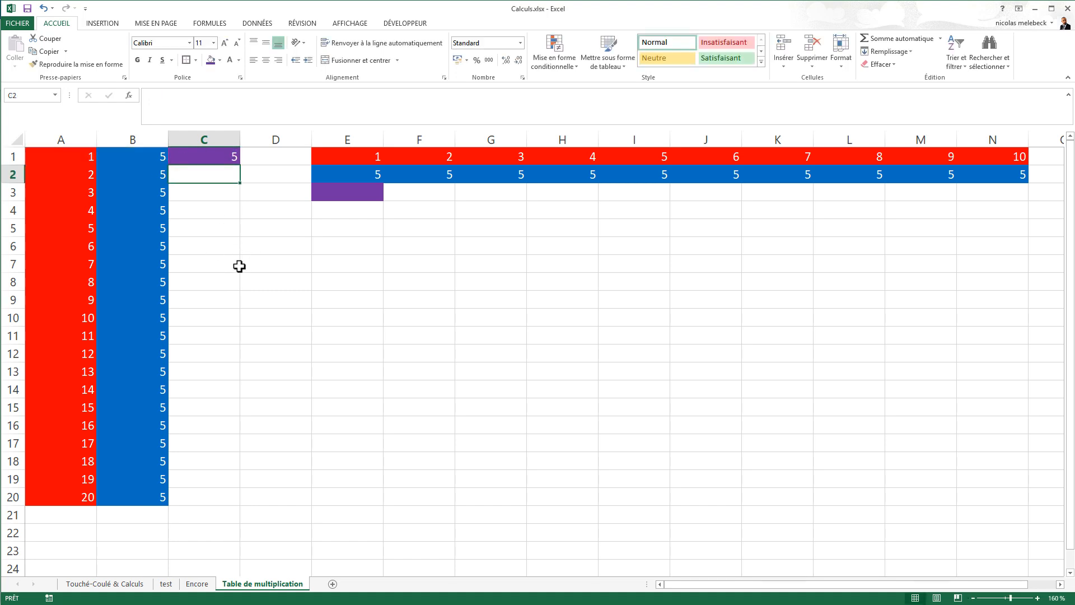
Fill the C1 formula down to C20 and check the copied formulas in C2 and C20.
{"action": "left_click", "coordinate": [206, 159]}
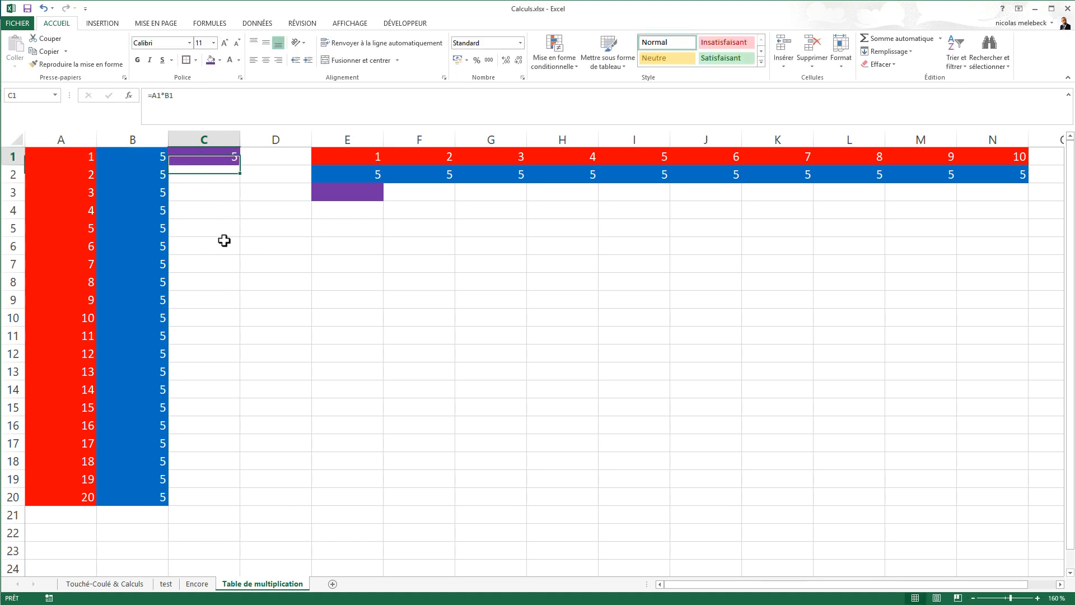
{"action": "left_click_drag", "start_coordinate": [242, 165], "coordinate": [261, 504]}
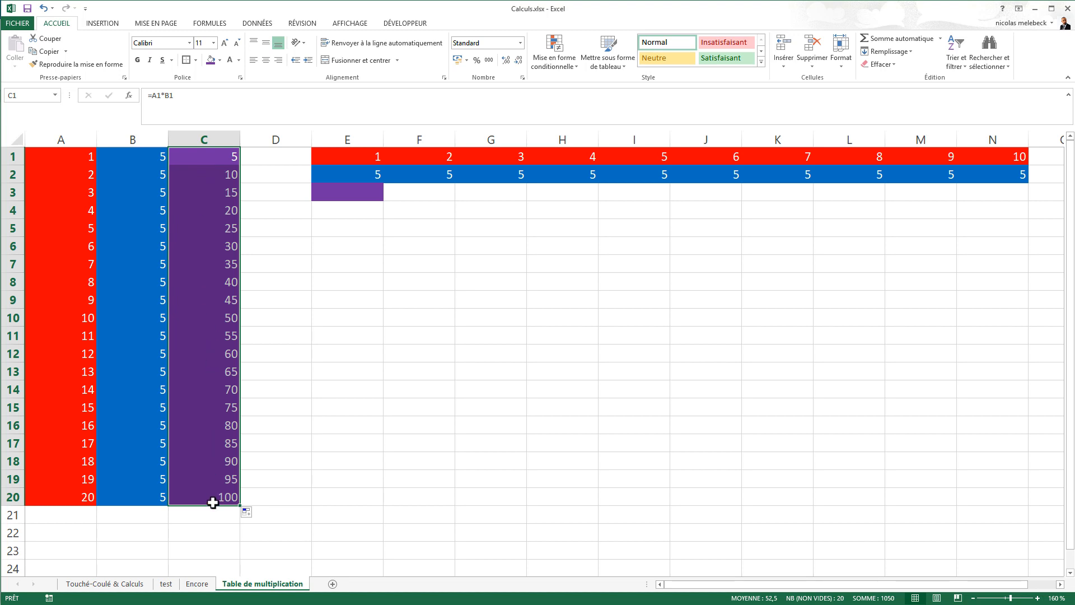
{"action": "left_click", "coordinate": [208, 177]}
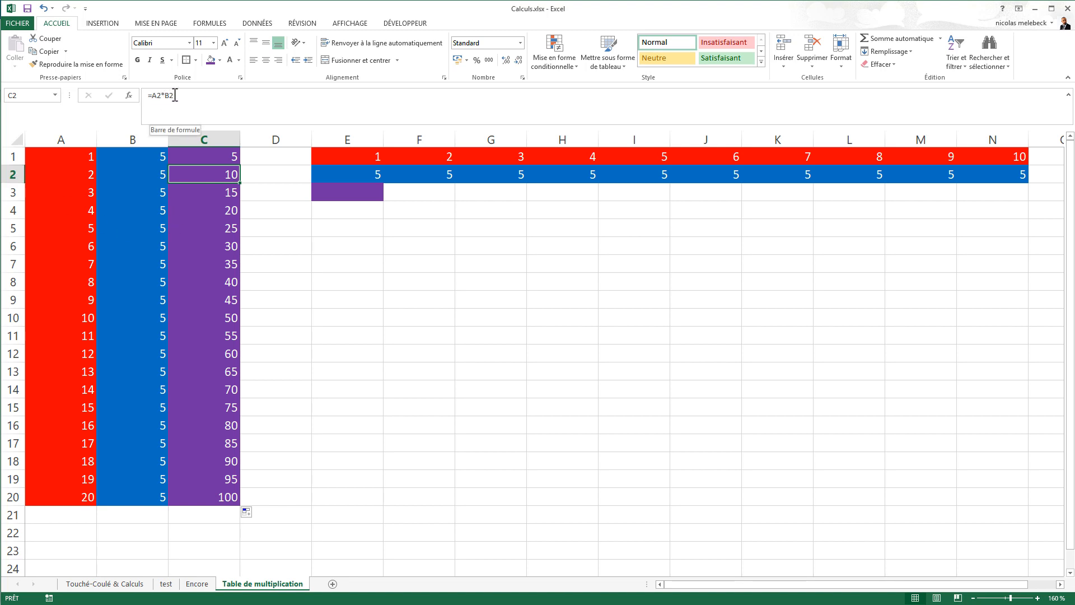
{"action": "left_click", "coordinate": [214, 500]}
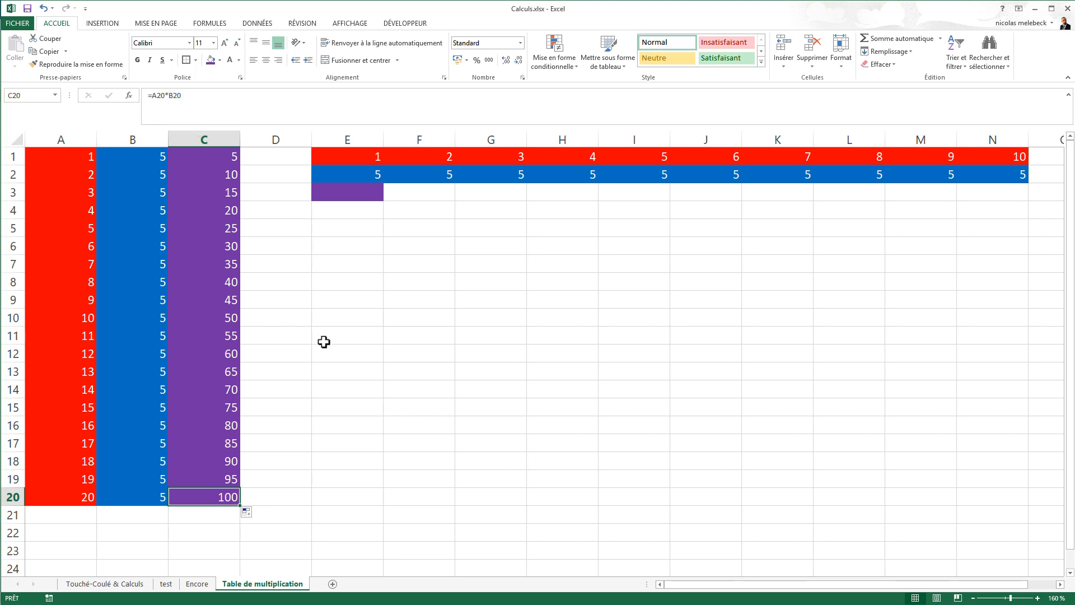
Enter the formula =E1*E2 in cell E3.
{"action": "left_click", "coordinate": [350, 193]}
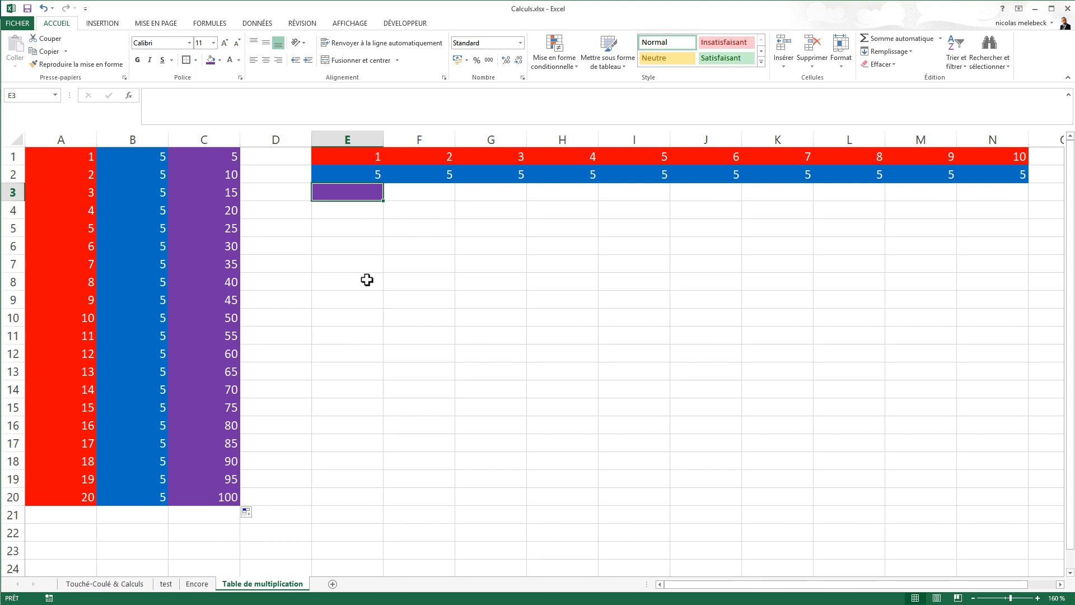
{"action": "type", "text": "="}
{"action": "left_click", "coordinate": [348, 153]}
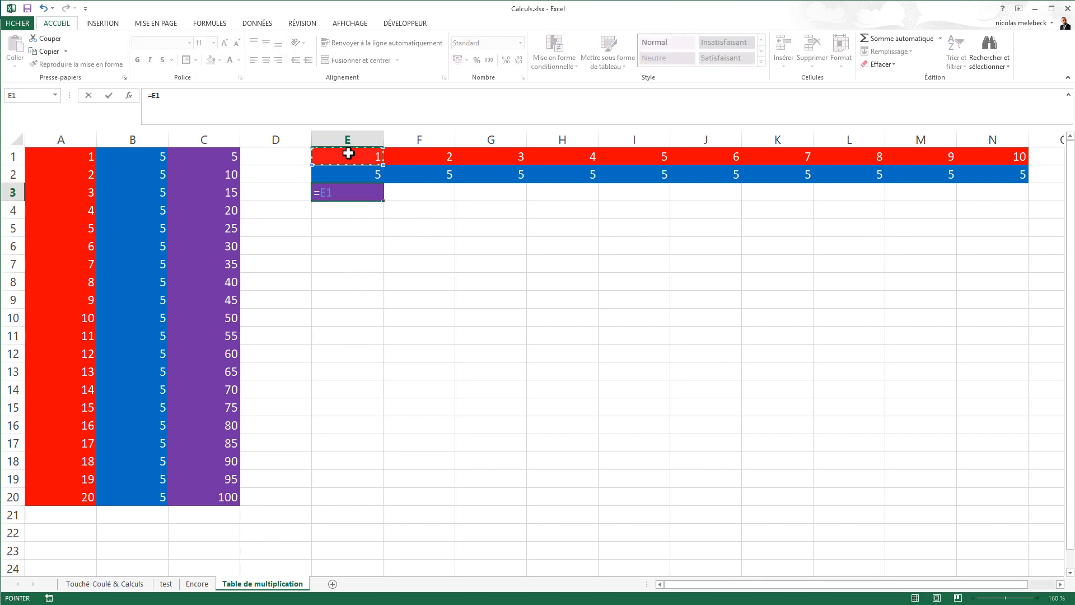
{"action": "type", "text": "*"}
{"action": "left_click", "coordinate": [349, 176]}
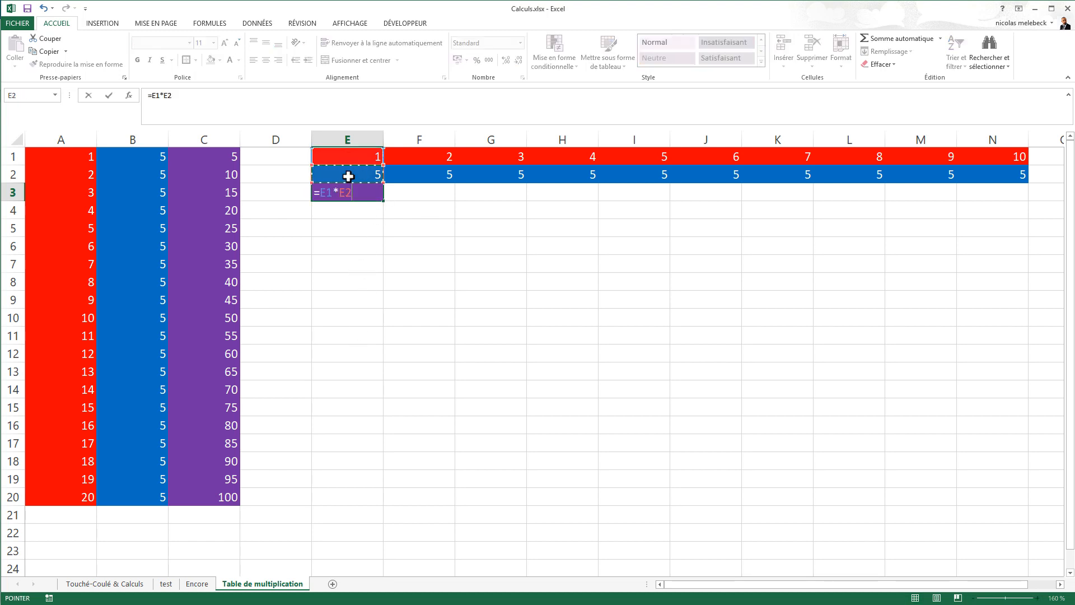
{"action": "key", "text": "Return"}
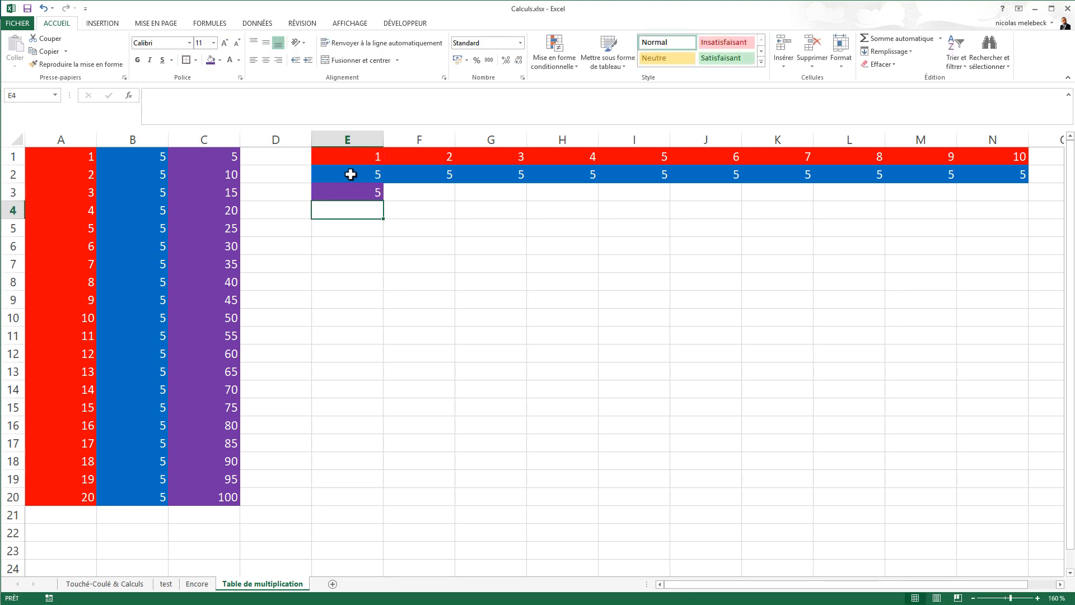
Fill the E3 formula across to N3, undo the fill, and repeat it over the same range.
{"action": "left_click", "coordinate": [350, 192]}
{"action": "left_click_drag", "start_coordinate": [384, 201], "coordinate": [1014, 200]}
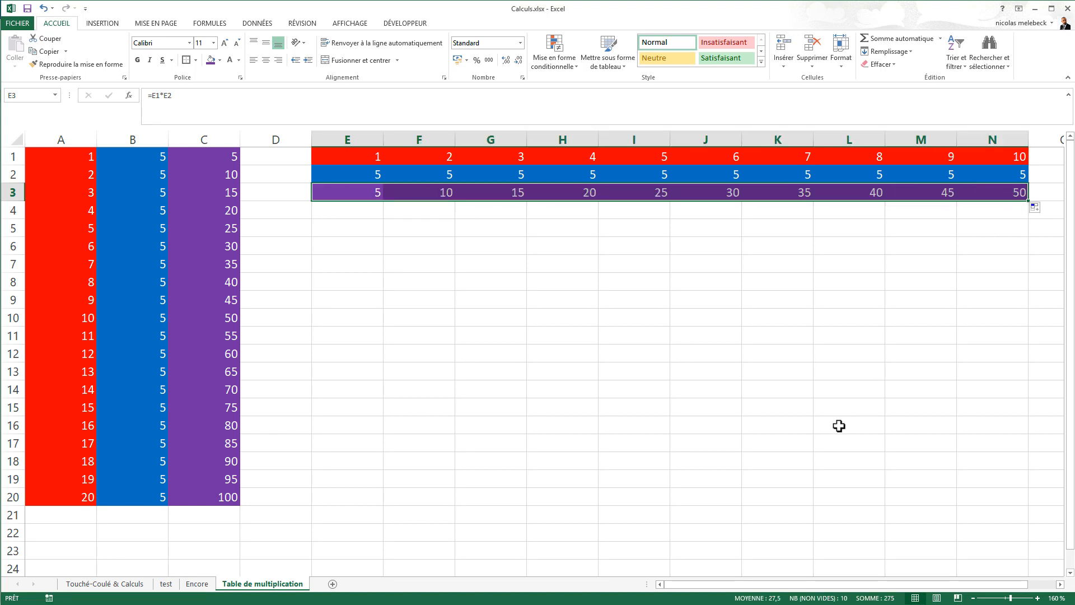
{"action": "key", "text": "ctrl+z"}
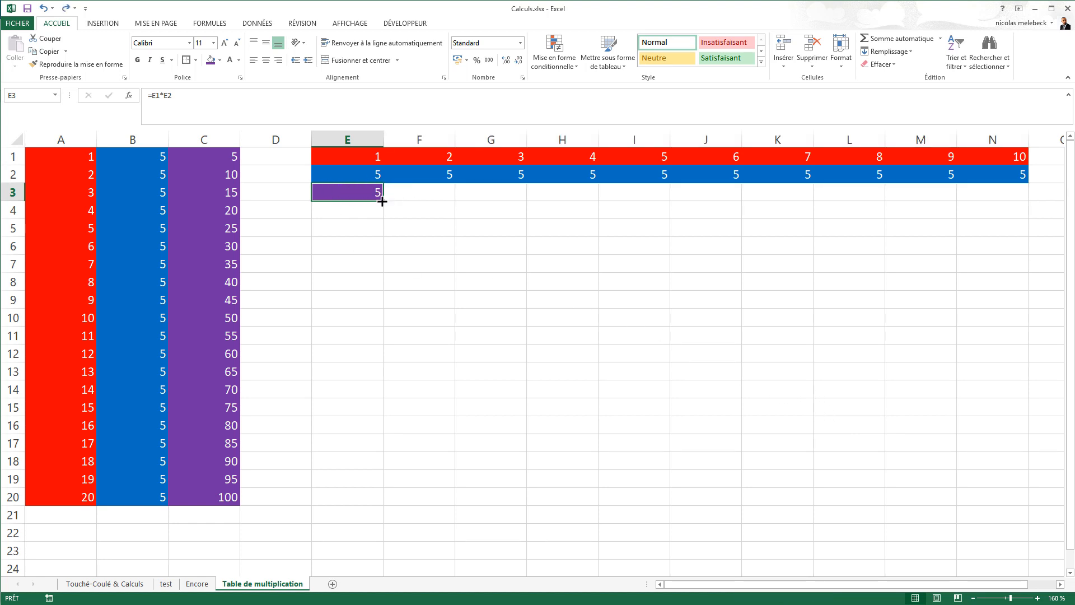
{"action": "left_click_drag", "start_coordinate": [385, 201], "coordinate": [1021, 194]}
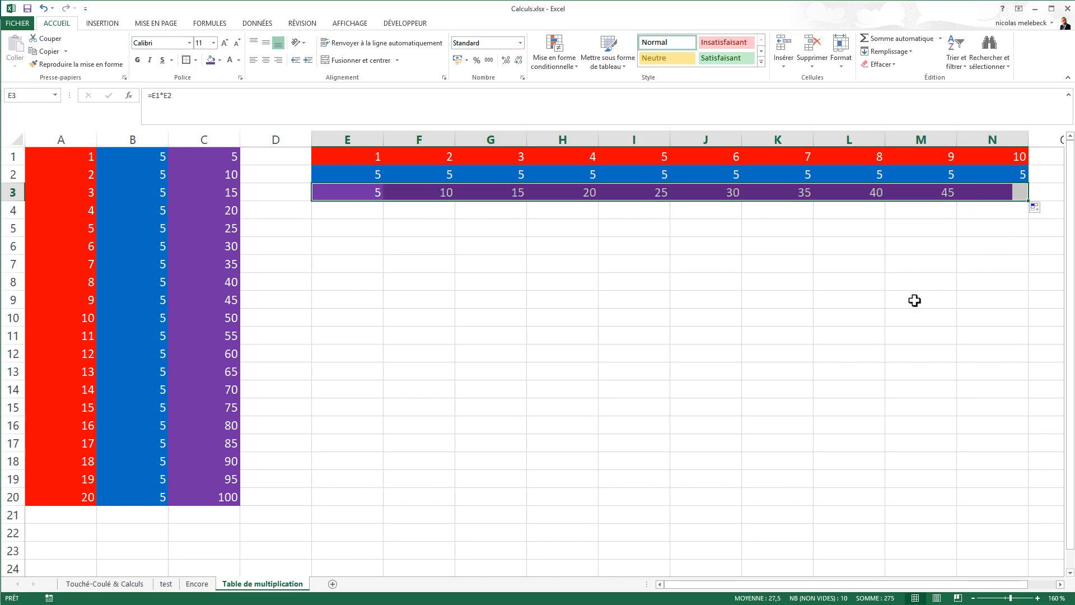
{"action": "left_click", "coordinate": [914, 306]}
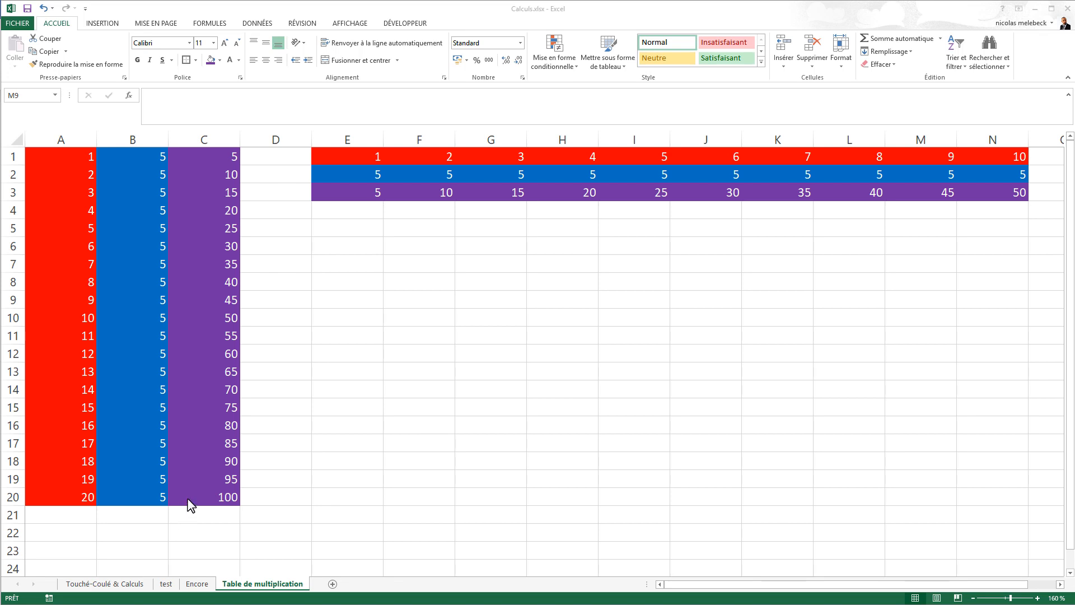
Remove the blue fill colour and the values from cells B2:B20, keeping only B1.
{"action": "left_click", "coordinate": [267, 494]}
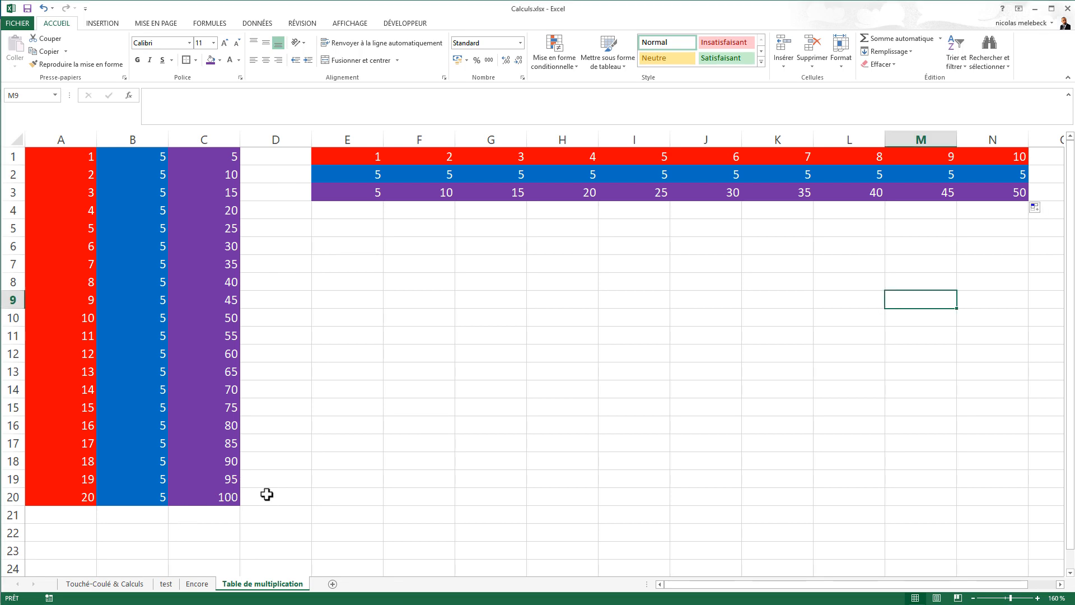
{"action": "key", "text": "BackSpace"}
{"action": "left_click", "coordinate": [266, 494]}
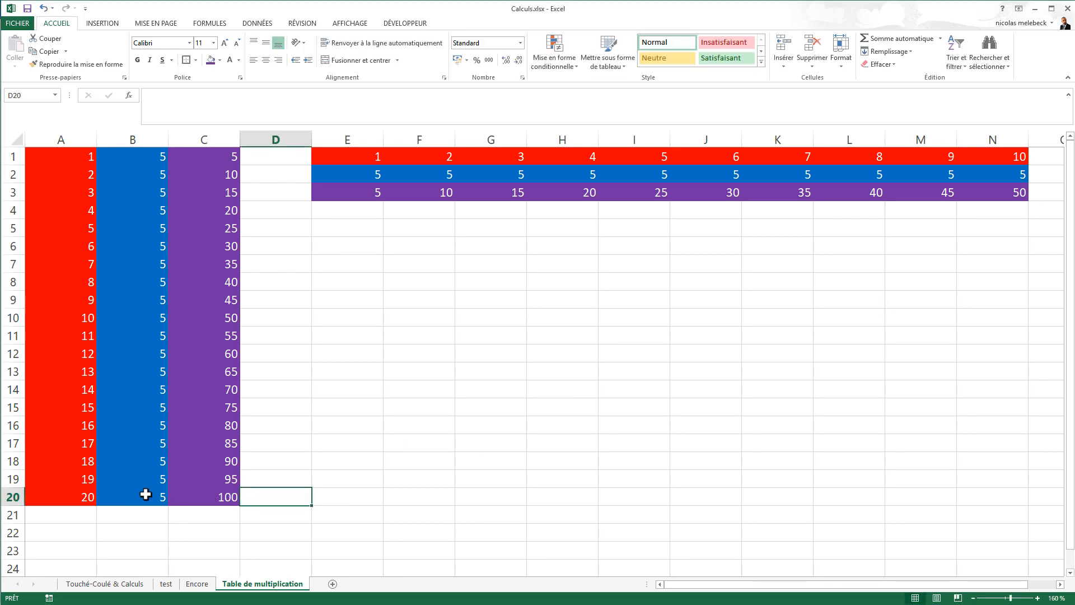
{"action": "left_click_drag", "start_coordinate": [146, 495], "coordinate": [135, 166]}
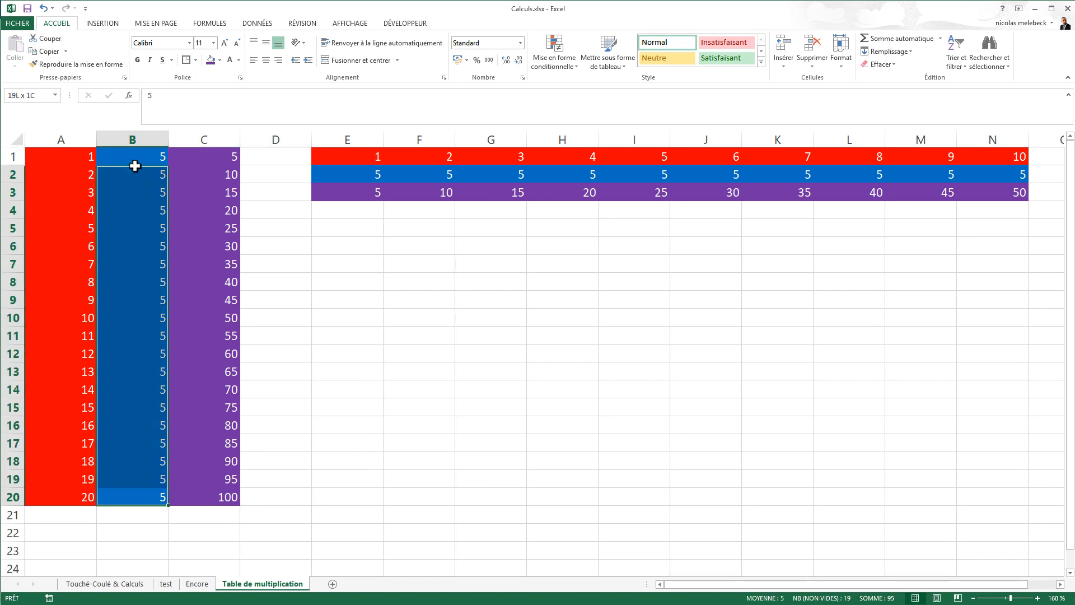
{"action": "left_click", "coordinate": [220, 60]}
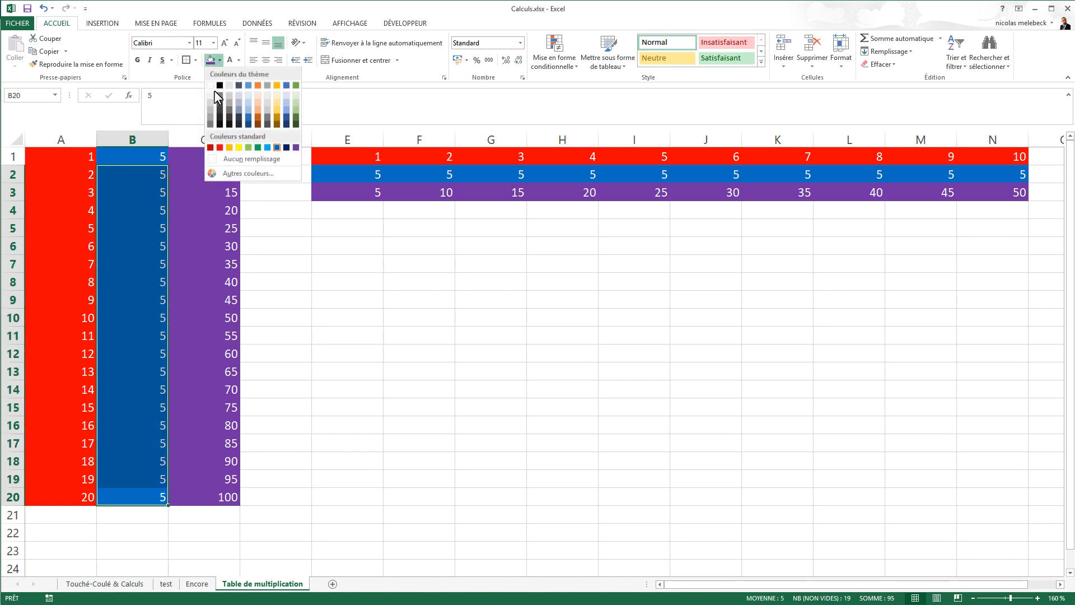
{"action": "left_click", "coordinate": [223, 159]}
{"action": "key", "text": "Delete"}
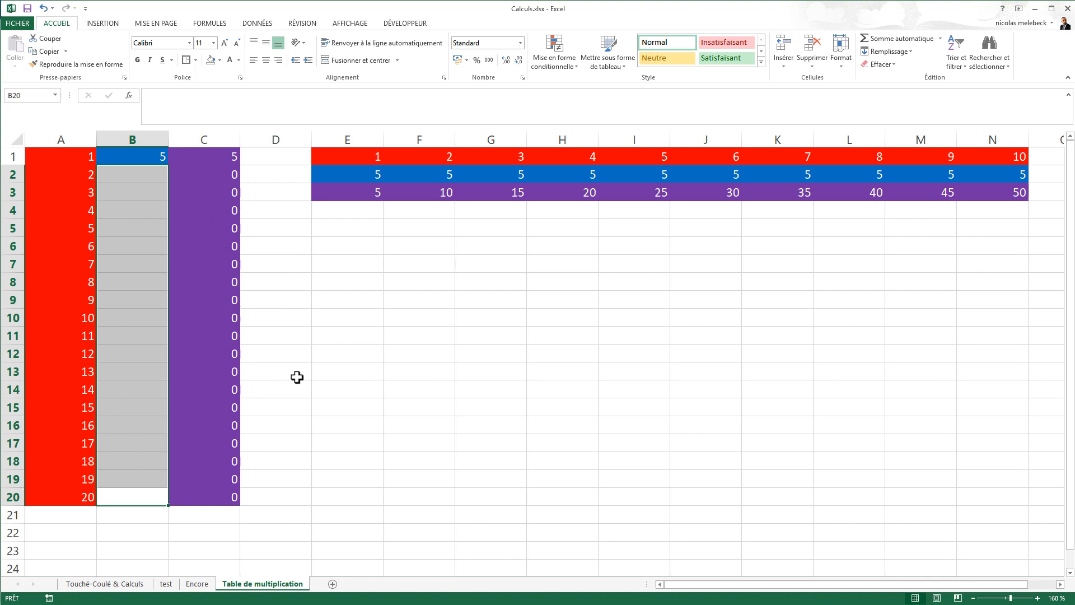
Remove the blue fill colour and the values from cells F2:N2, keeping only E2.
{"action": "left_click", "coordinate": [328, 379]}
{"action": "left_click_drag", "start_coordinate": [401, 173], "coordinate": [992, 175]}
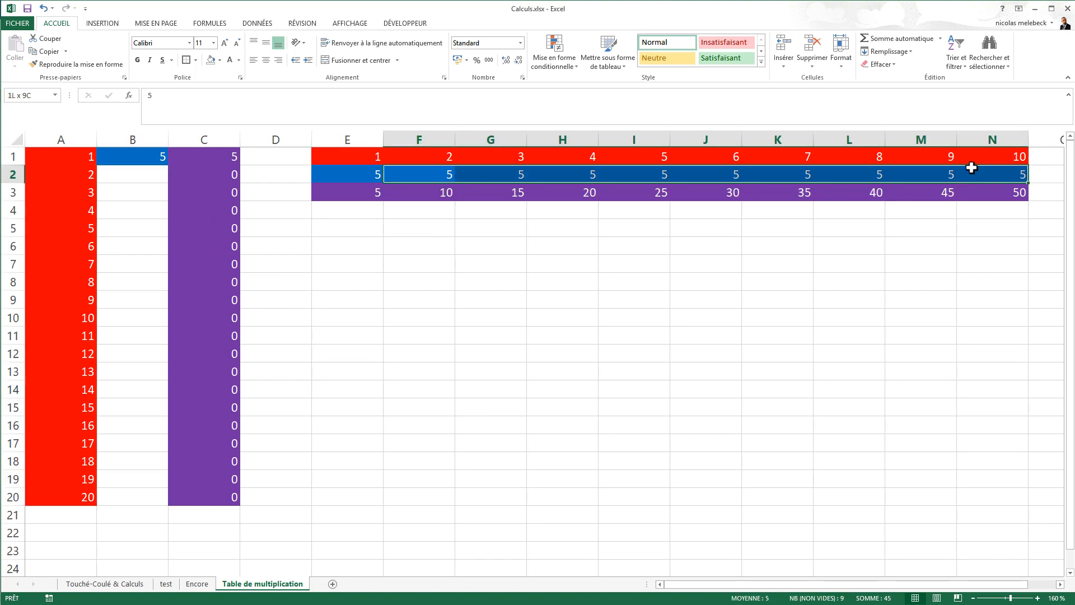
{"action": "left_click", "coordinate": [211, 60]}
{"action": "key", "text": "Delete"}
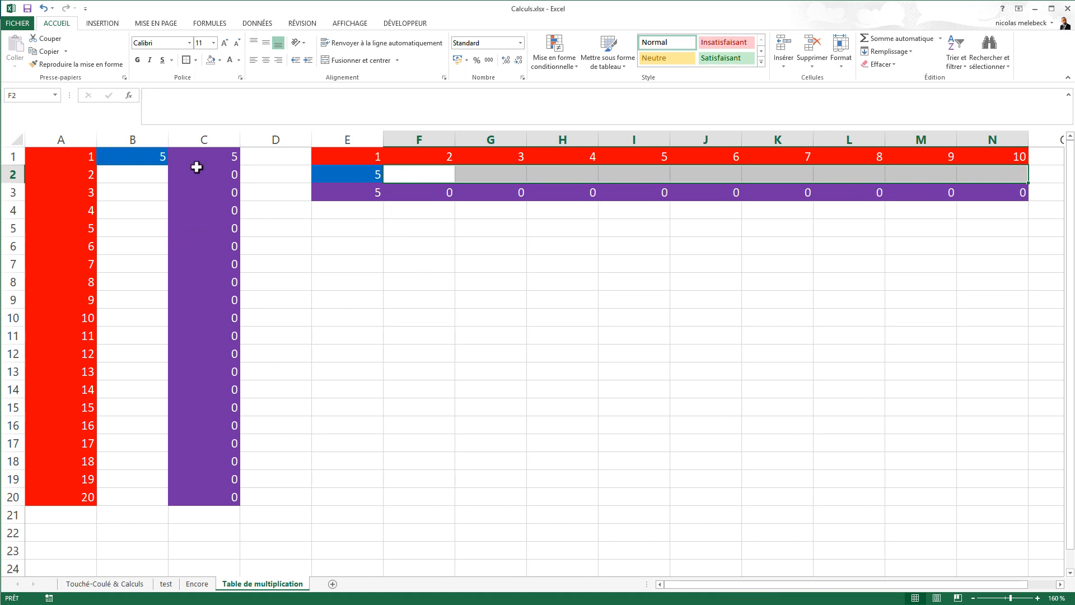
Delete the formulas in cells C2:C20 while keeping the one in C1.
{"action": "left_click", "coordinate": [371, 389]}
{"action": "left_click_drag", "start_coordinate": [203, 496], "coordinate": [212, 175]}
{"action": "left_click", "coordinate": [347, 280]}
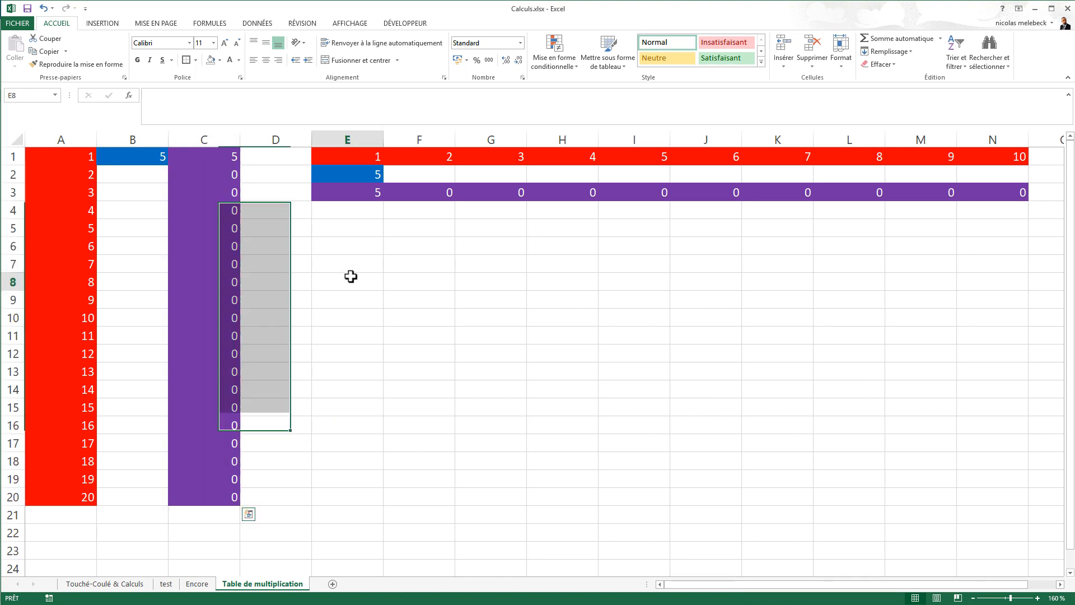
{"action": "left_click", "coordinate": [206, 225]}
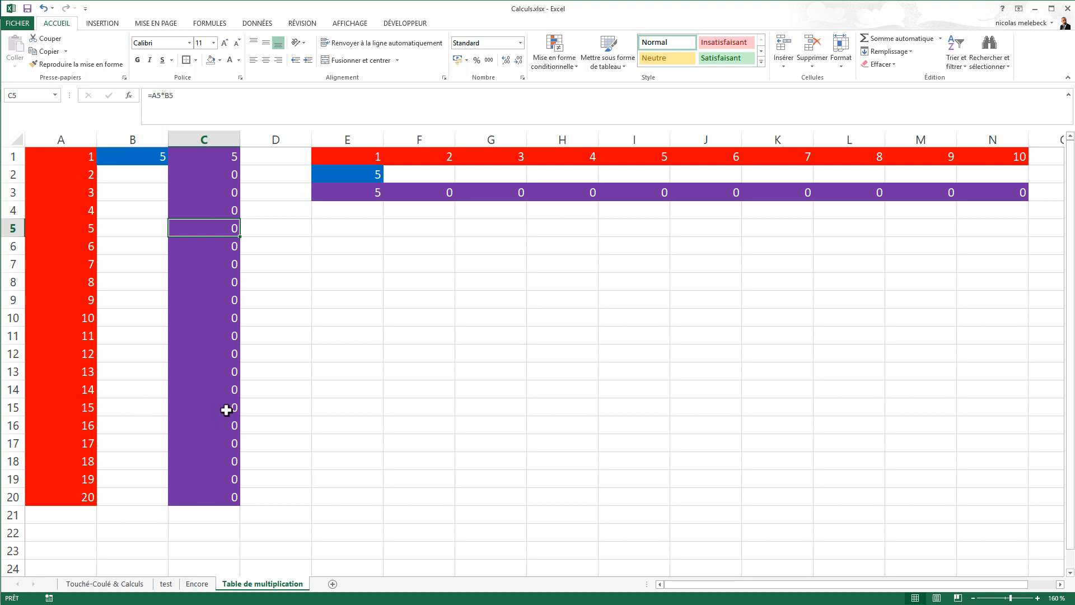
{"action": "left_click_drag", "start_coordinate": [207, 498], "coordinate": [192, 180]}
{"action": "key", "text": "Delete"}
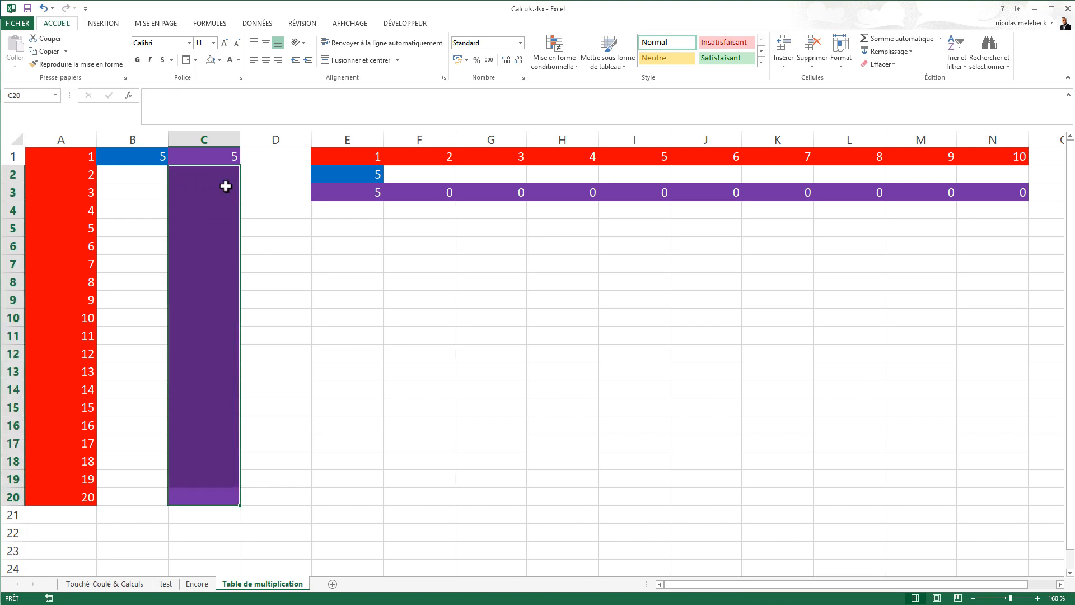
Make the B1 reference absolute in the C1 formula so that it reads =A1*$B$1.
{"action": "left_click", "coordinate": [203, 158]}
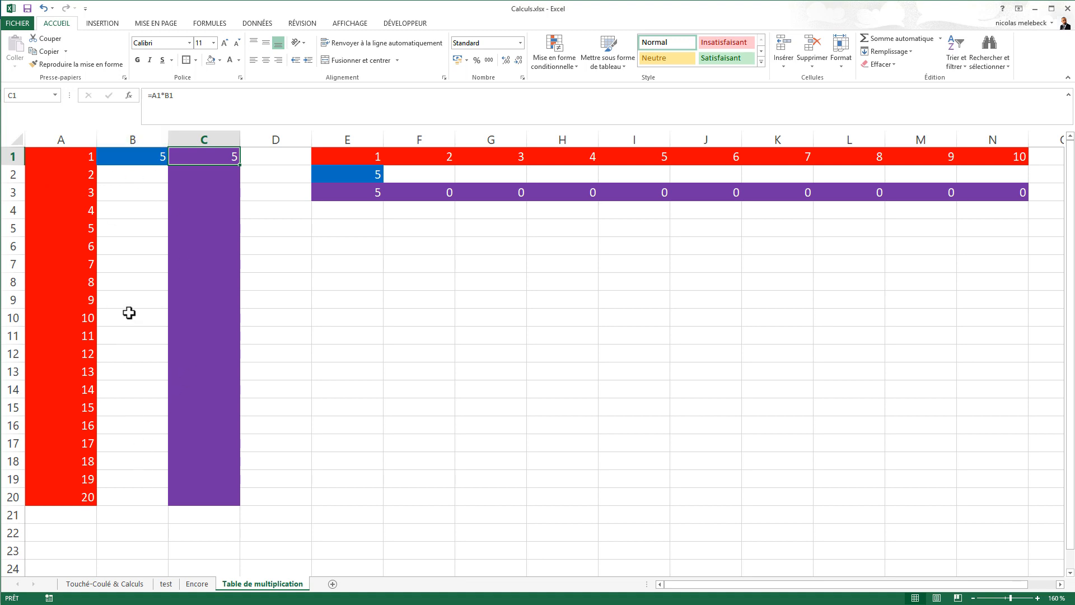
{"action": "left_click", "coordinate": [163, 95]}
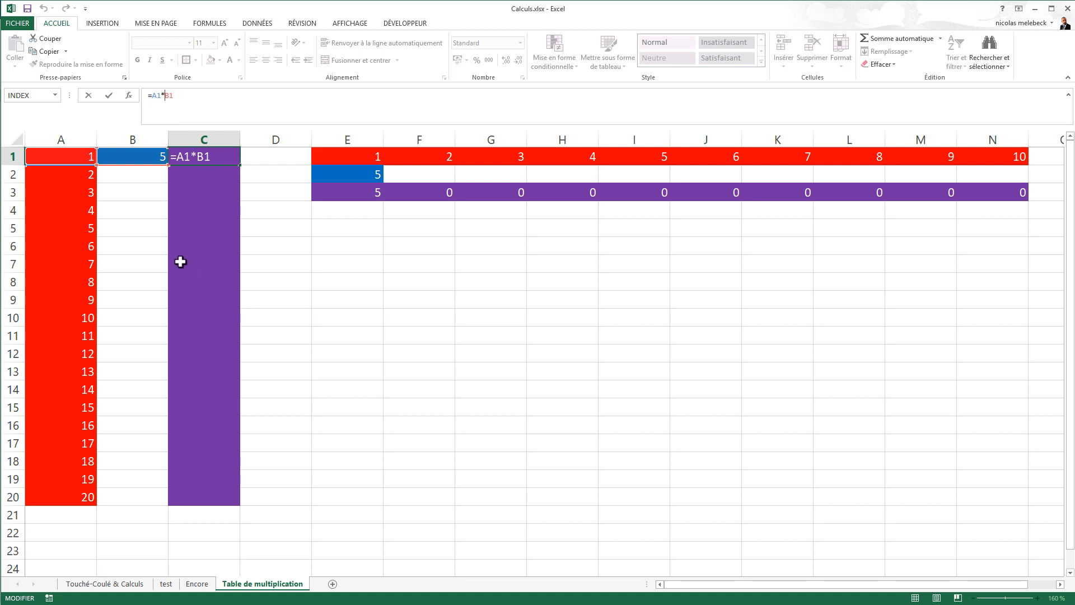
{"action": "type", "text": "$"}
{"action": "left_click", "coordinate": [172, 95]}
{"action": "type", "text": "$"}
{"action": "key", "text": "Return"}
Fill the C1 formula with the absolute reference down to C20 and check the copied formula in C12.
{"action": "left_click", "coordinate": [202, 151]}
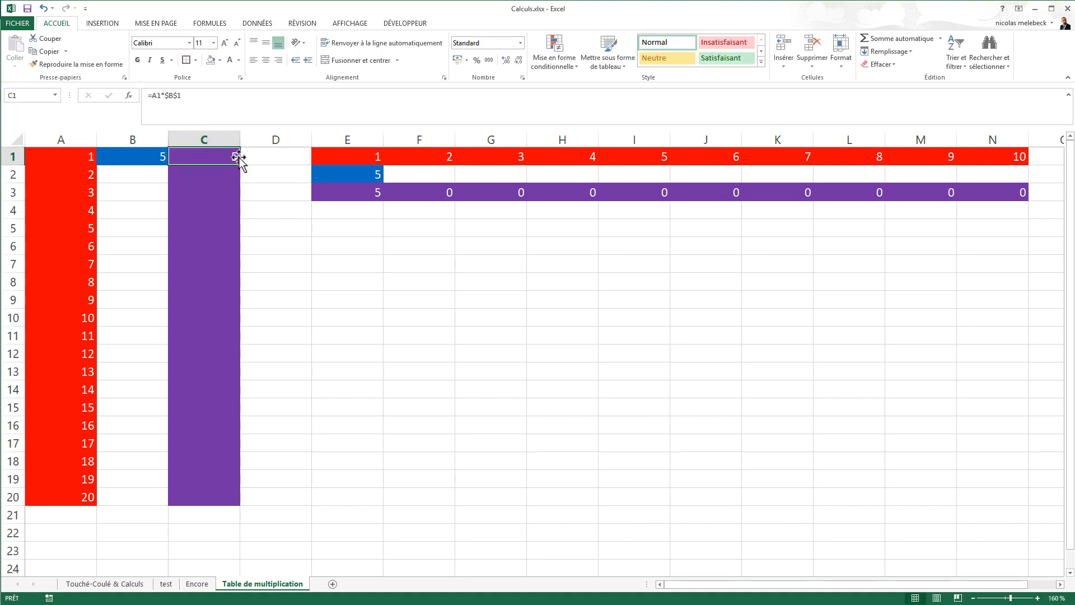
{"action": "left_click_drag", "start_coordinate": [238, 159], "coordinate": [268, 506]}
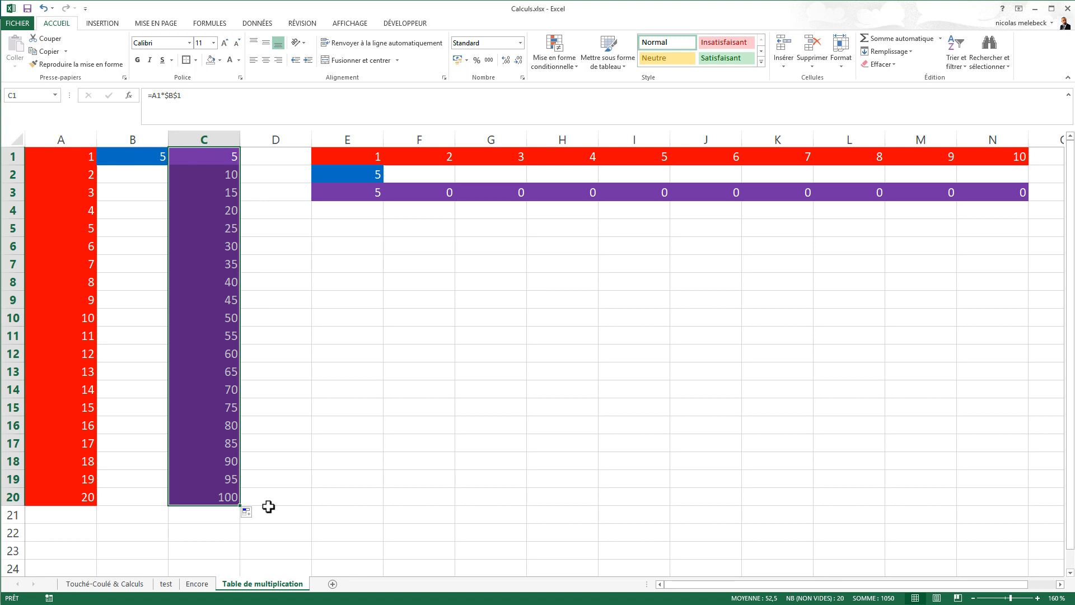
{"action": "left_click", "coordinate": [212, 352]}
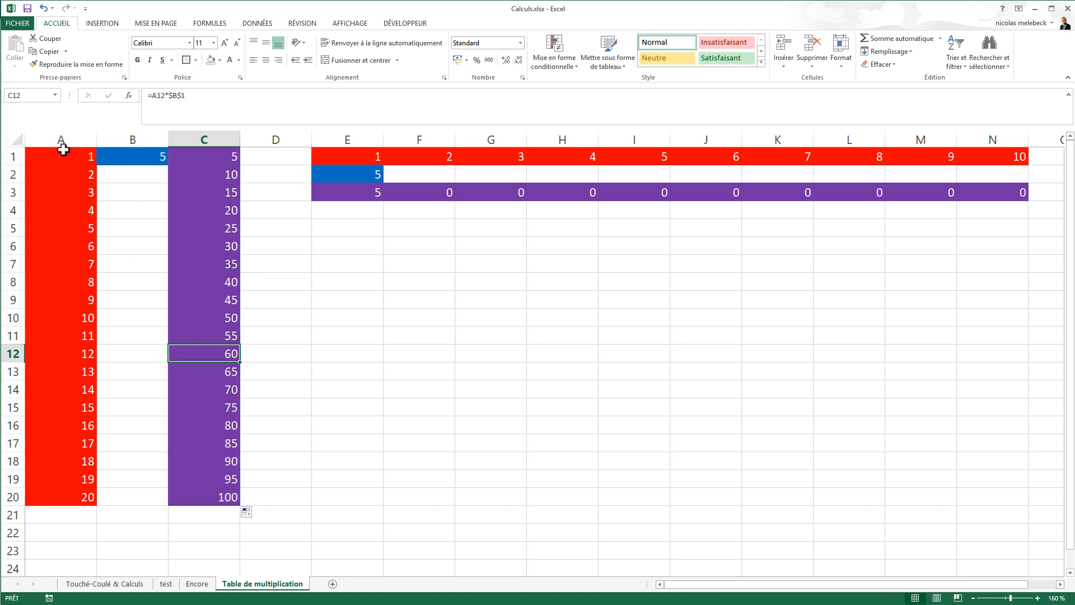
Check the cell references in C12's formula and make only the row of B1 absolute in C1, so it reads =A1*B$1.
{"action": "left_click", "coordinate": [180, 95]}
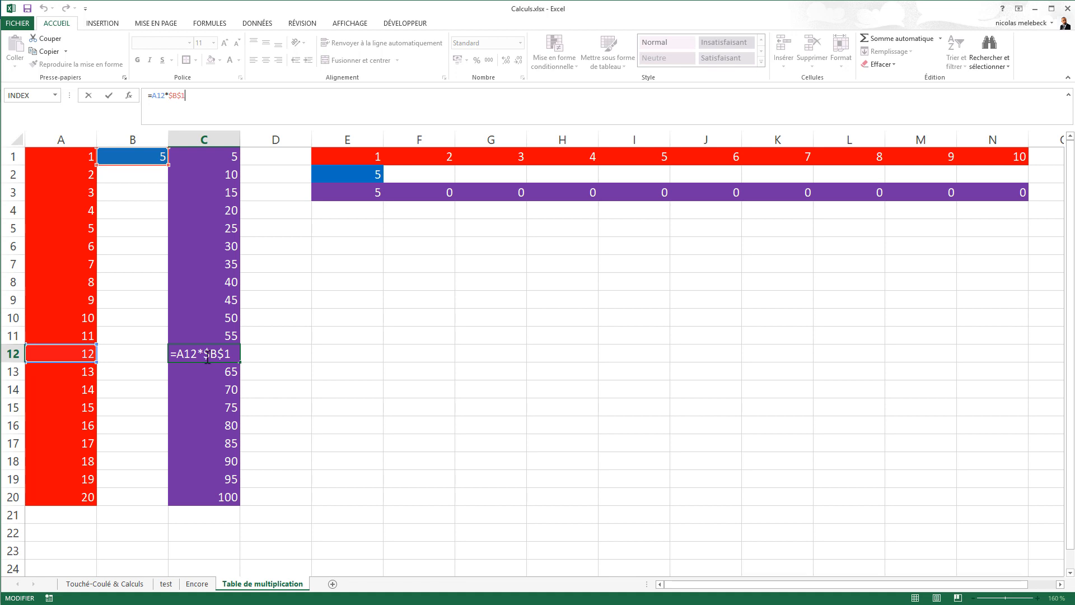
{"action": "key", "text": "Return"}
{"action": "left_click", "coordinate": [201, 157]}
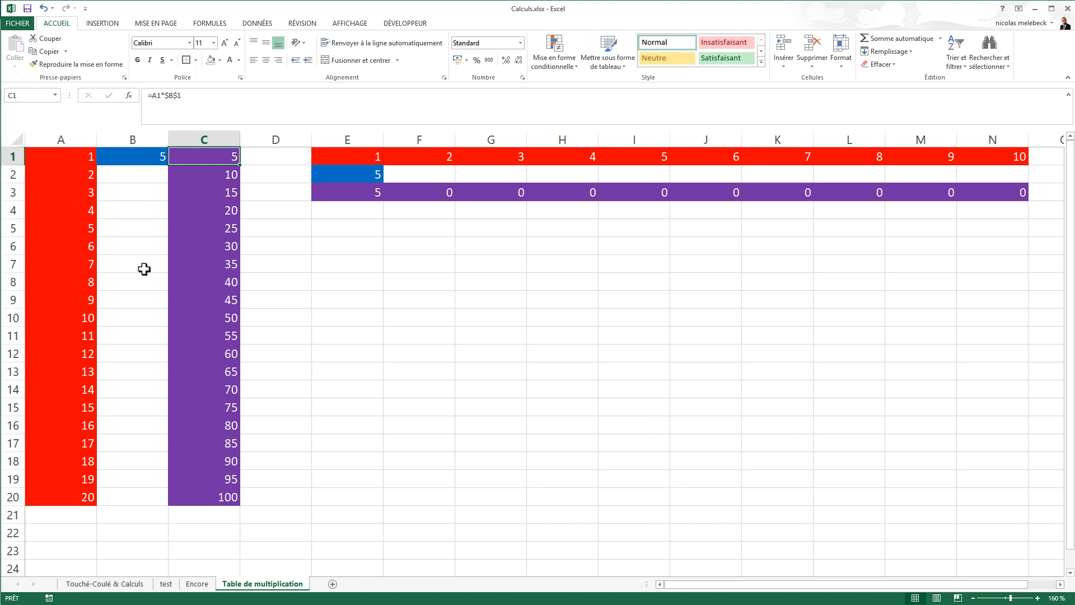
{"action": "left_click", "coordinate": [166, 96]}
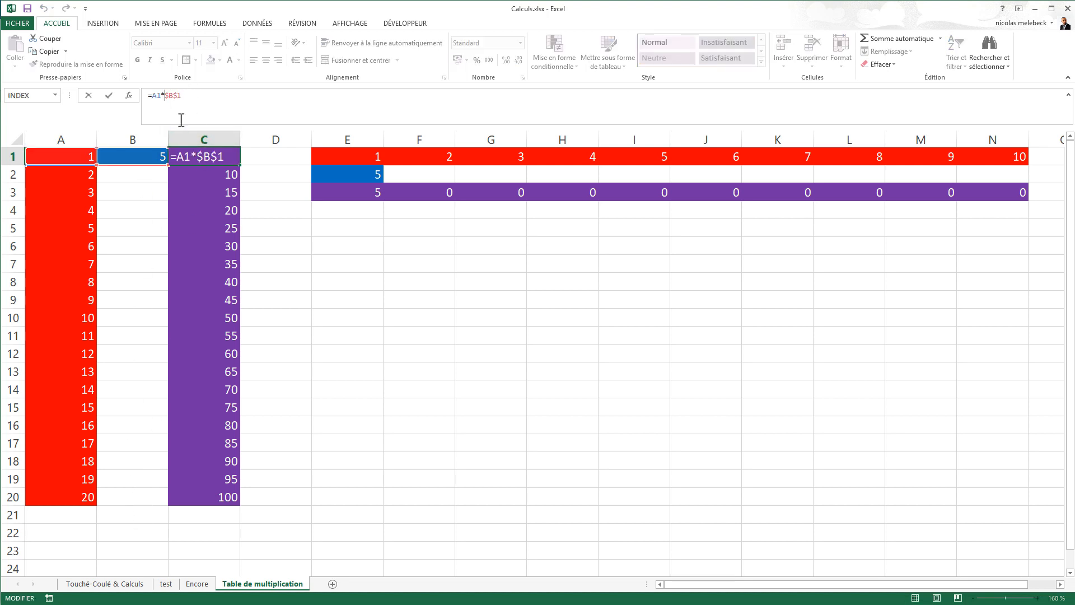
{"action": "key", "text": "Delete"}
{"action": "key", "text": "Return"}
Fill the C1 formula with the mixed reference down to C20 and check the copied formula in C9.
{"action": "left_click", "coordinate": [214, 156]}
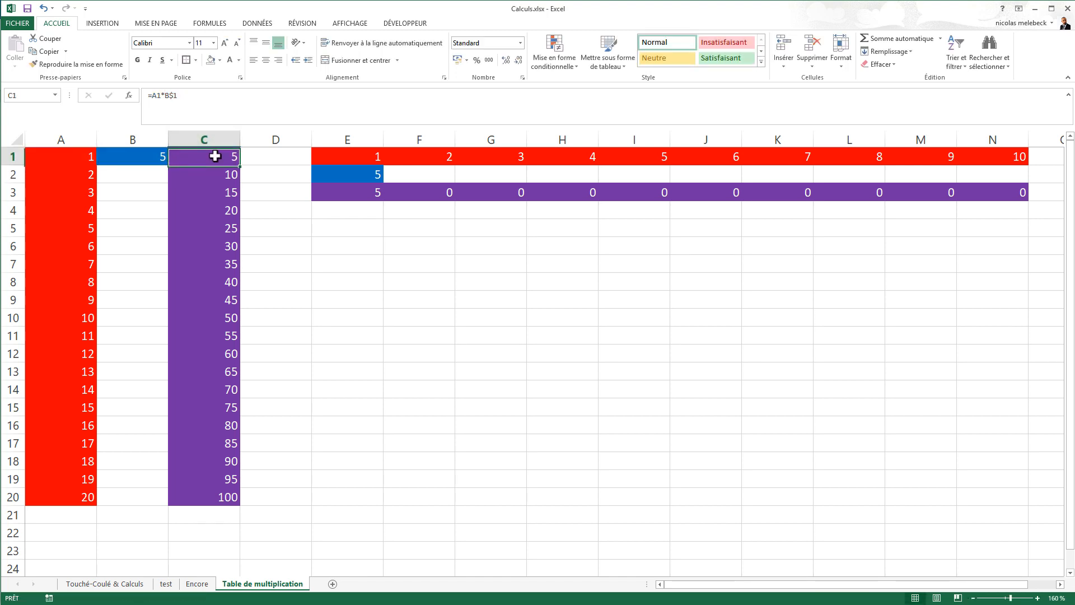
{"action": "left_click_drag", "start_coordinate": [240, 165], "coordinate": [263, 504]}
{"action": "left_click", "coordinate": [216, 305]}
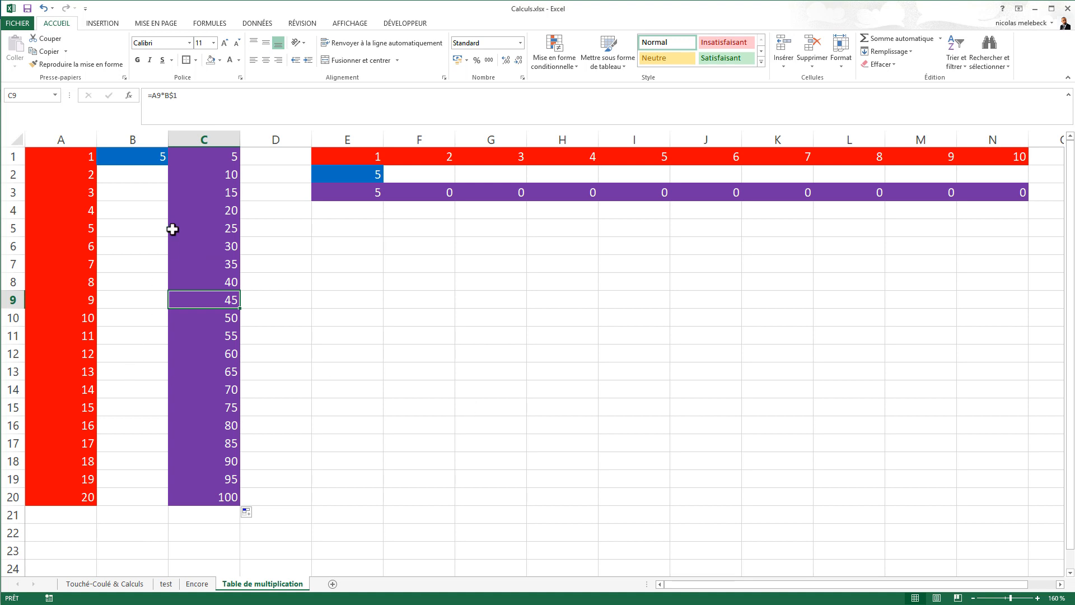
Make the column of the B$1 reference absolute in the C9 formula, so it reads =A9*$B$1.
{"action": "left_click", "coordinate": [166, 95]}
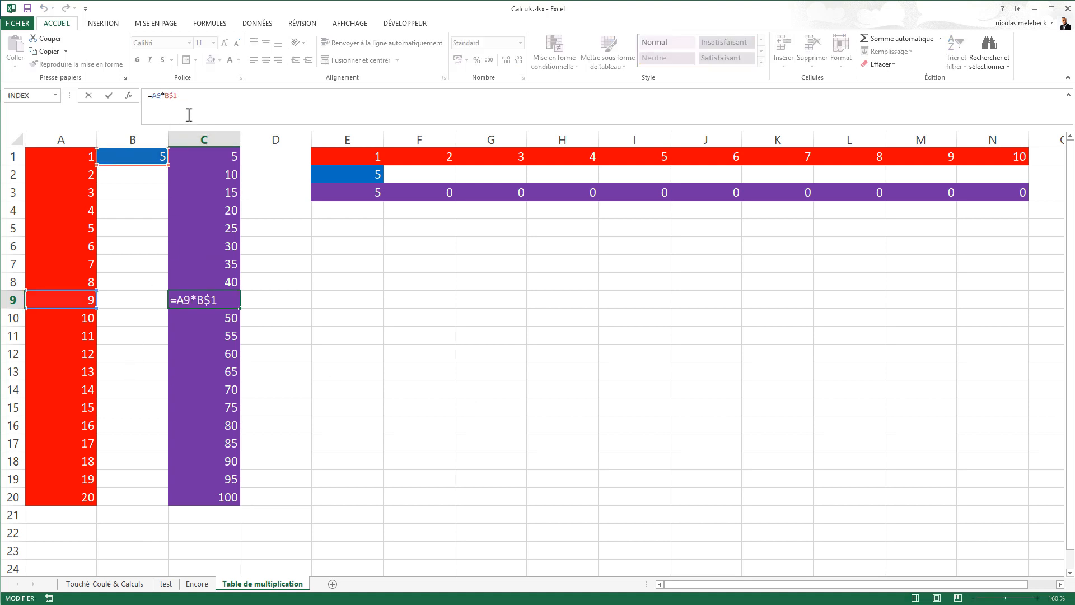
{"action": "type", "text": "$"}
{"action": "key", "text": "Return"}
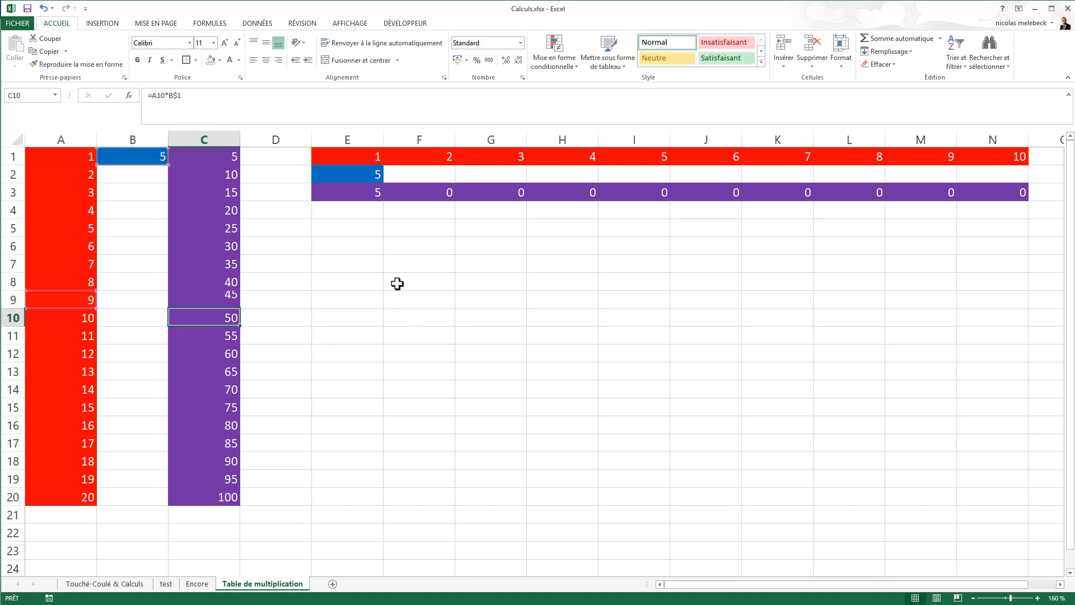
Make the E2 reference absolute in the E3 formula, so it reads =E1*$E$2, and fill it across to N3.
{"action": "left_click", "coordinate": [364, 193]}
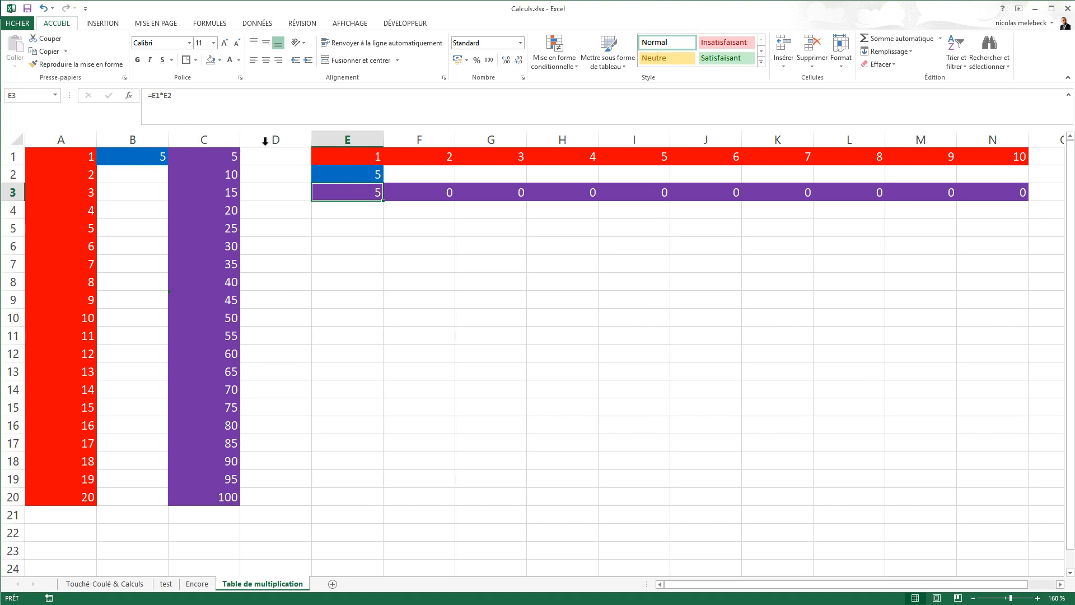
{"action": "left_click", "coordinate": [345, 174]}
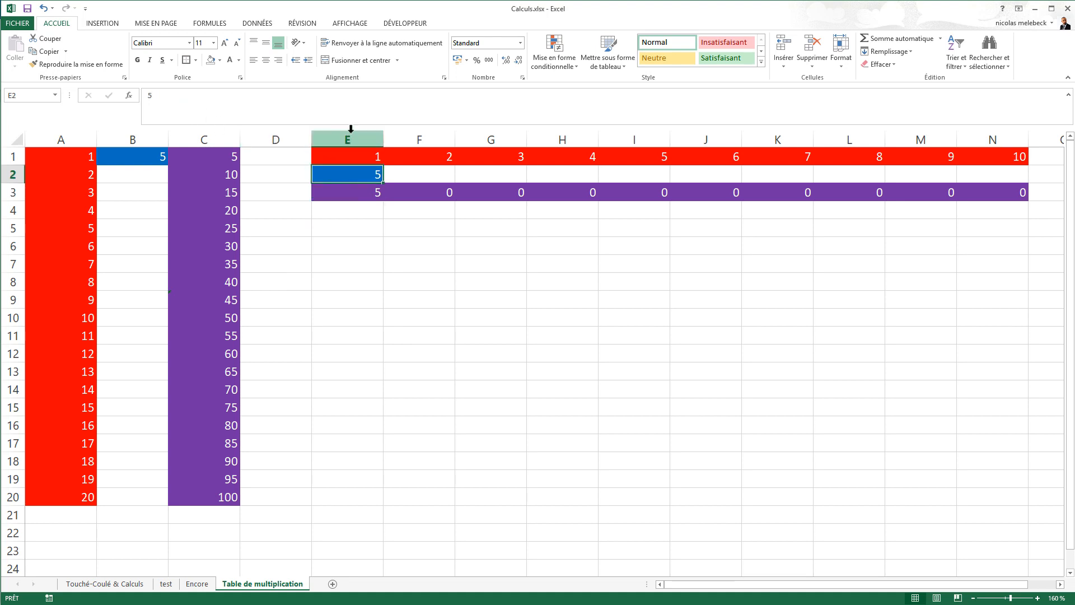
{"action": "left_click", "coordinate": [333, 192]}
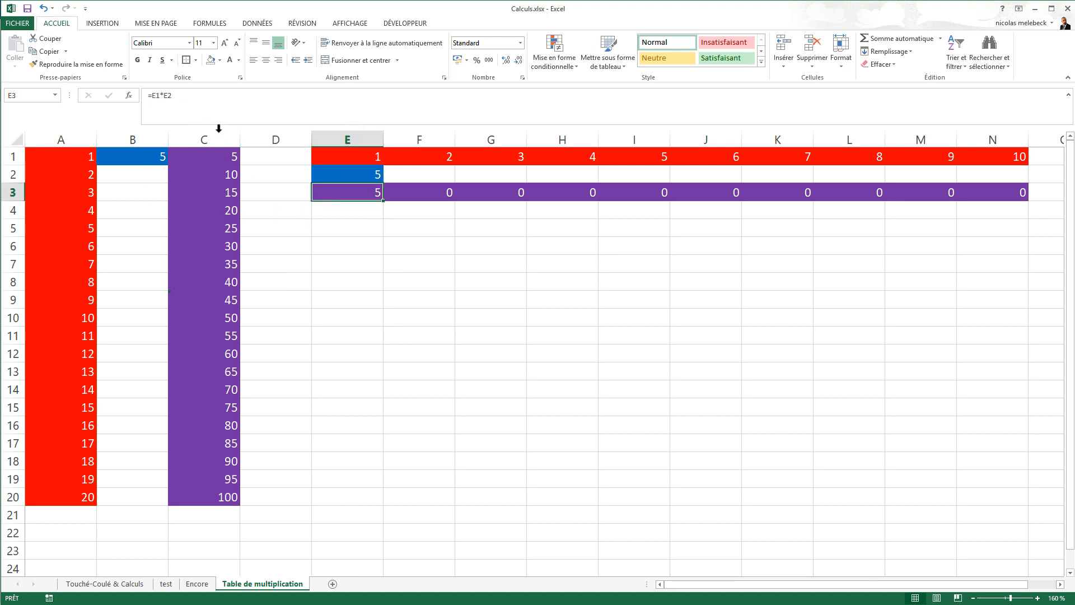
{"action": "left_click", "coordinate": [165, 96]}
{"action": "type", "text": "$E"}
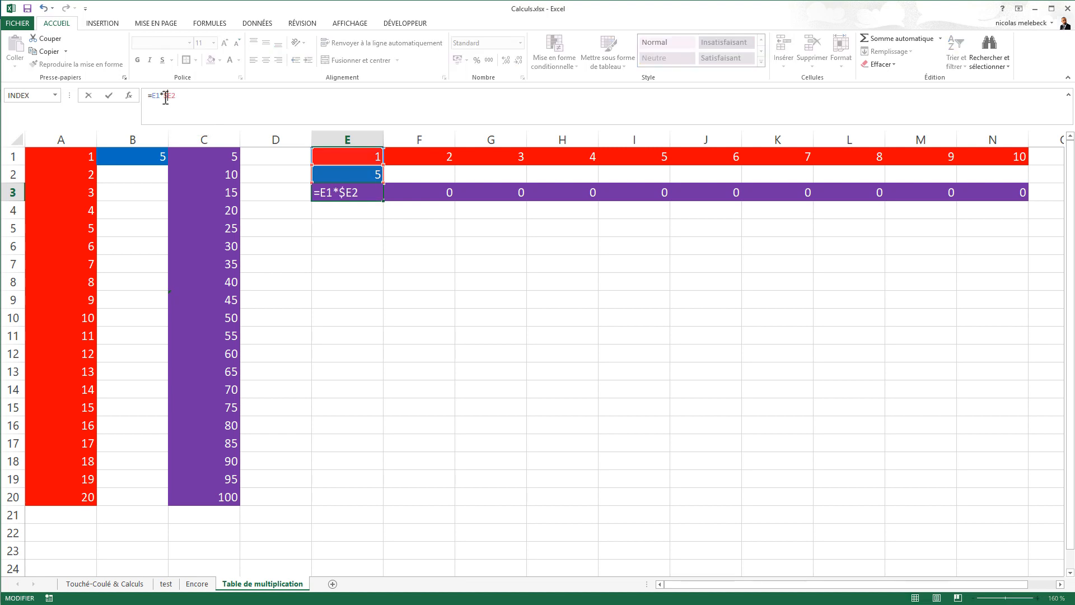
{"action": "type", "text": "$"}
{"action": "key", "text": "Return"}
{"action": "left_click", "coordinate": [361, 193]}
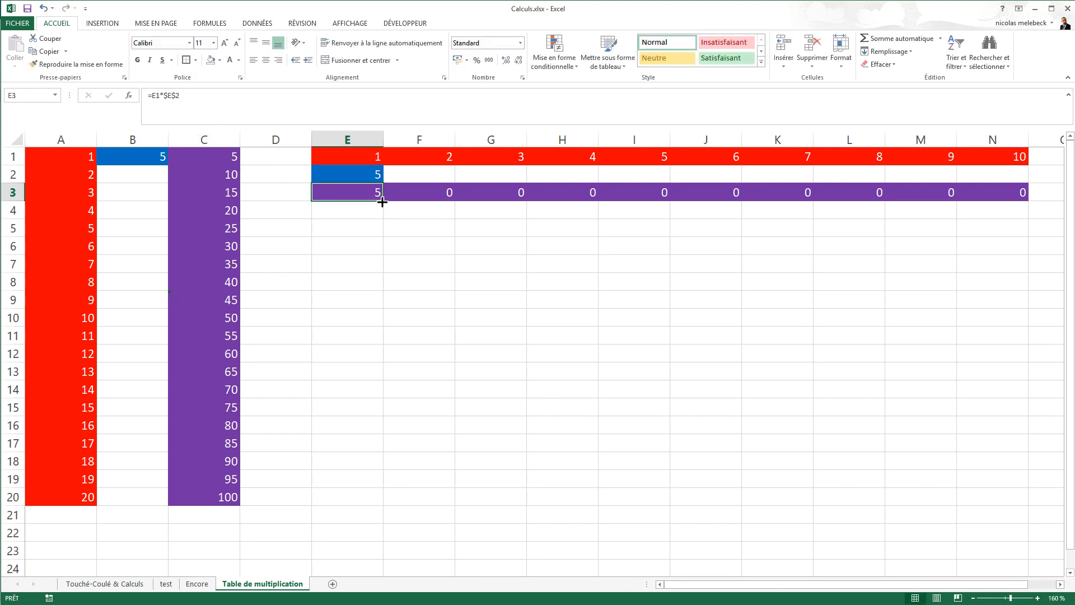
{"action": "left_click_drag", "start_coordinate": [382, 201], "coordinate": [1027, 205]}
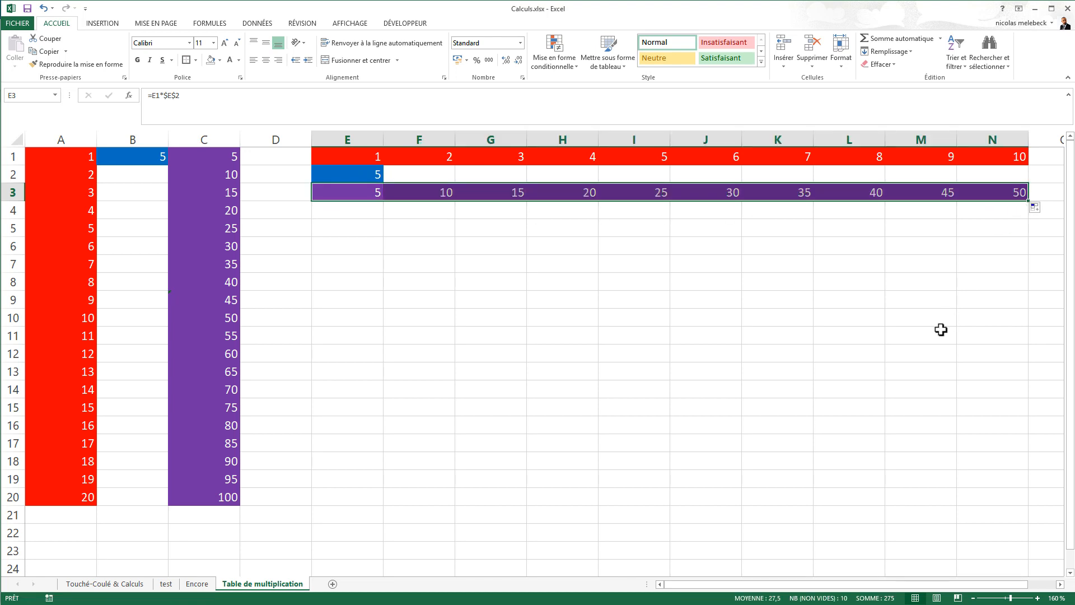